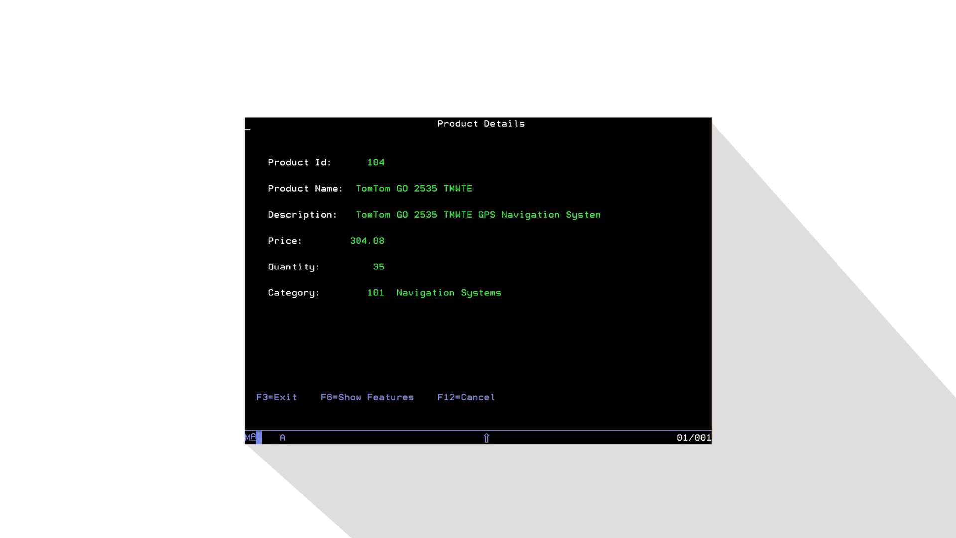
# - Show the Product Features popup for the TomTom GO 2535 TMWTE with F6
pyautogui.press('F6')
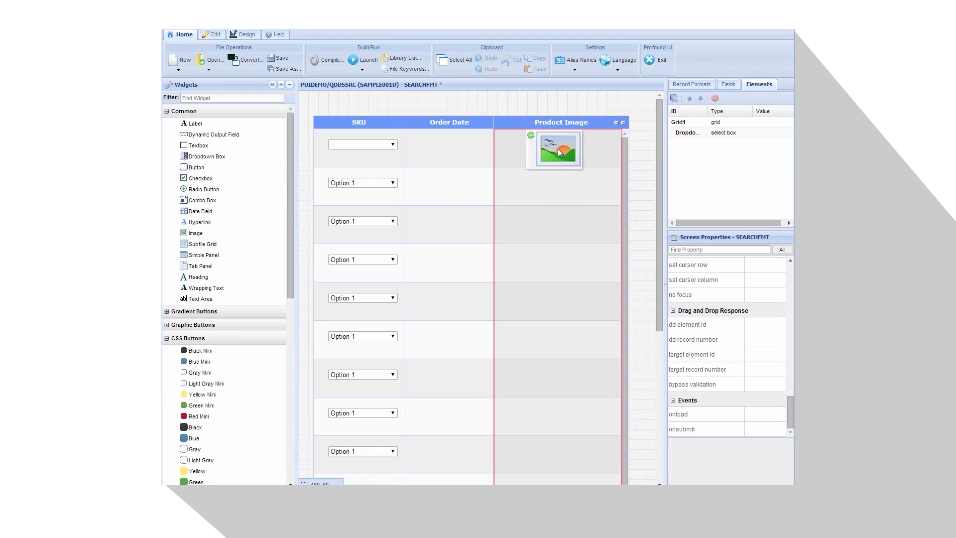
# - Place an image in the Product Image column and a date field in Order Date
pyautogui.moveTo(555, 150); pyautogui.dragTo(551, 152)
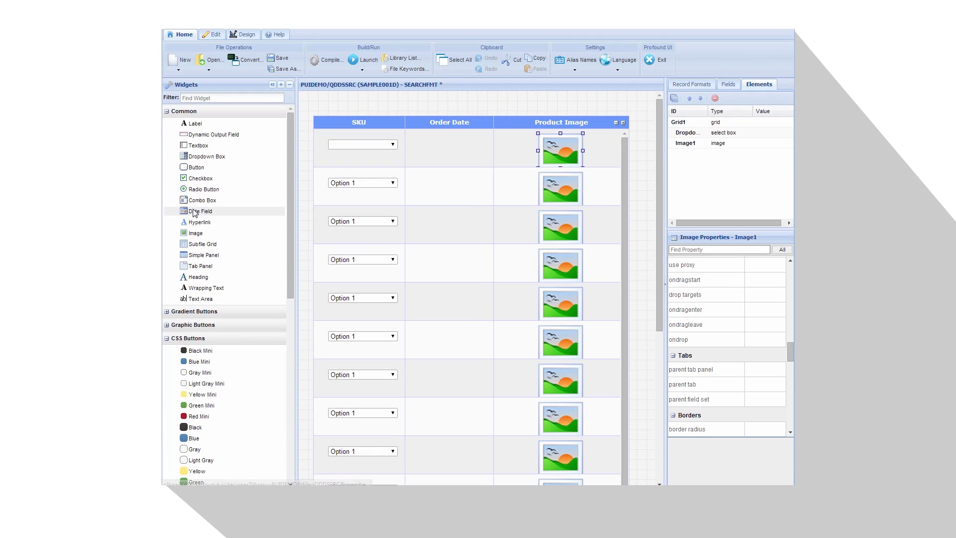
pyautogui.moveTo(358, 186); pyautogui.dragTo(451, 144)
# - Bind the Order Date field as a Date type with format 1/15/14
pyautogui.doubleClick(452, 146)
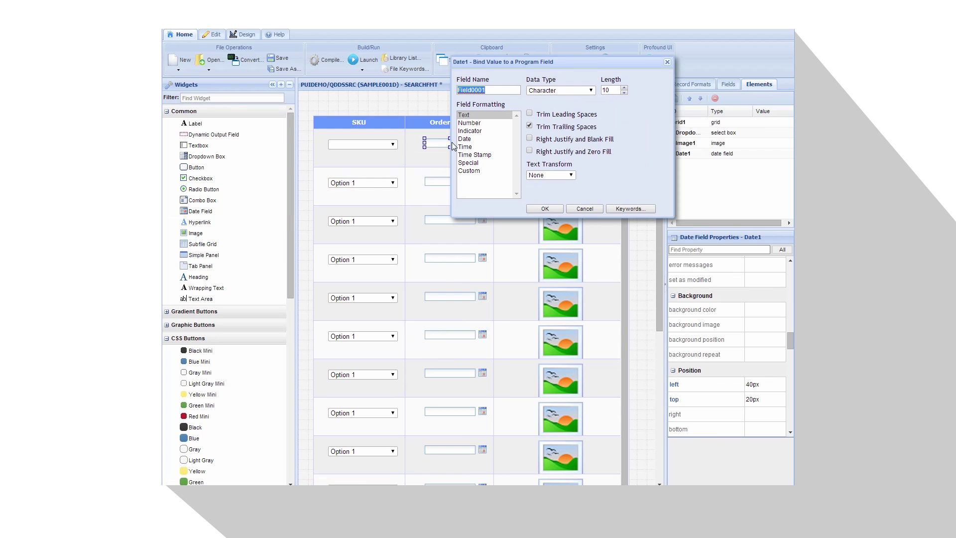
pyautogui.click(566, 90)
pyautogui.click(549, 137)
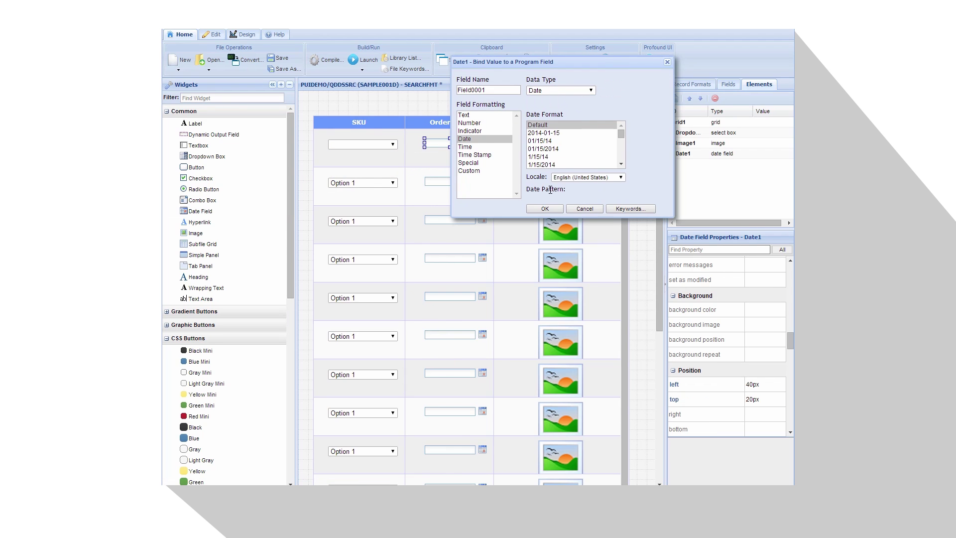
pyautogui.click(546, 158)
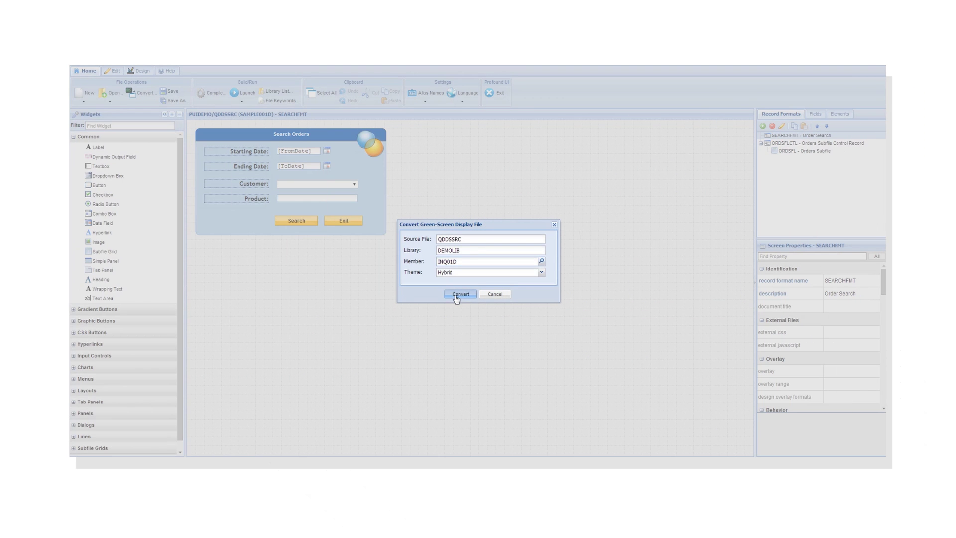
# - Convert the display file, then expand the Profound UI section of the Atrium Demo Menu
pyautogui.click(458, 295)
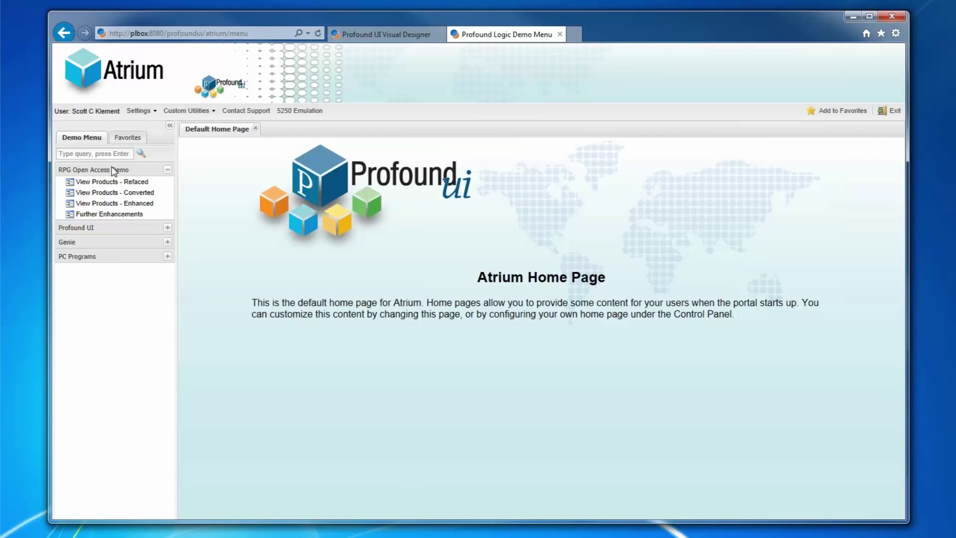
pyautogui.click(169, 228)
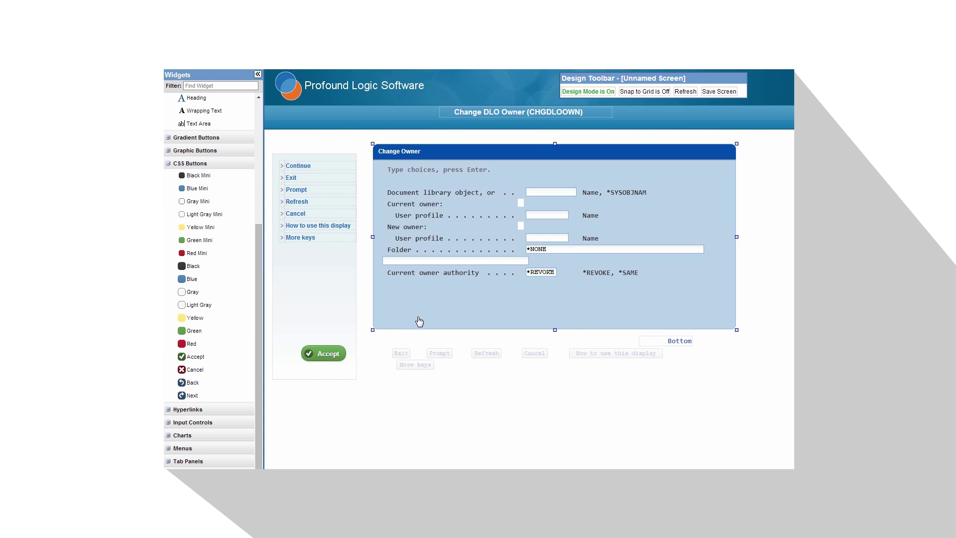